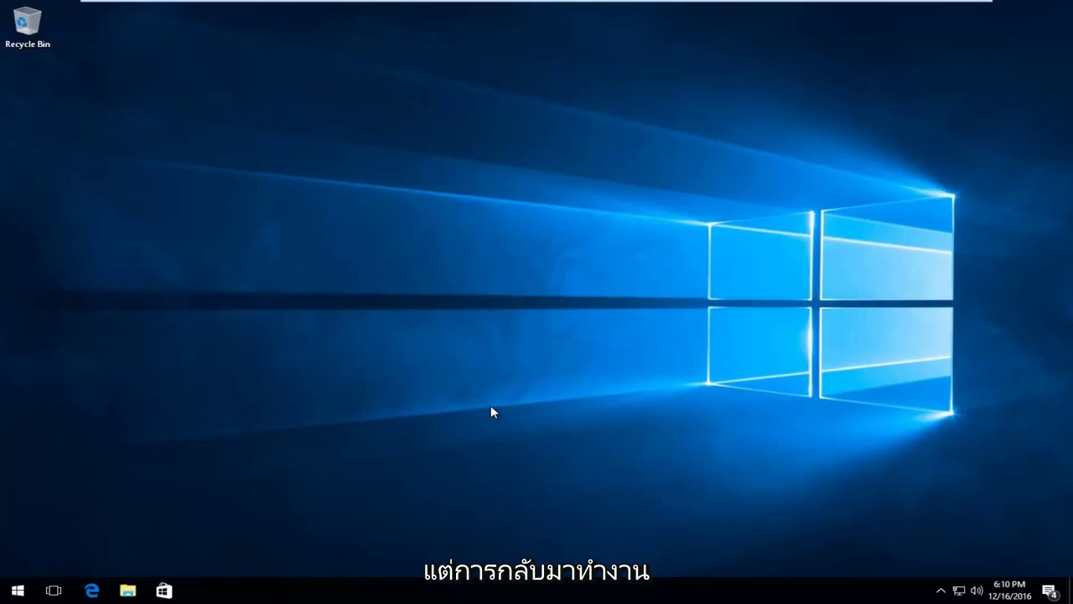
Search the Start menu for 'network and' and launch Network and Sharing Center.
click(17, 590)
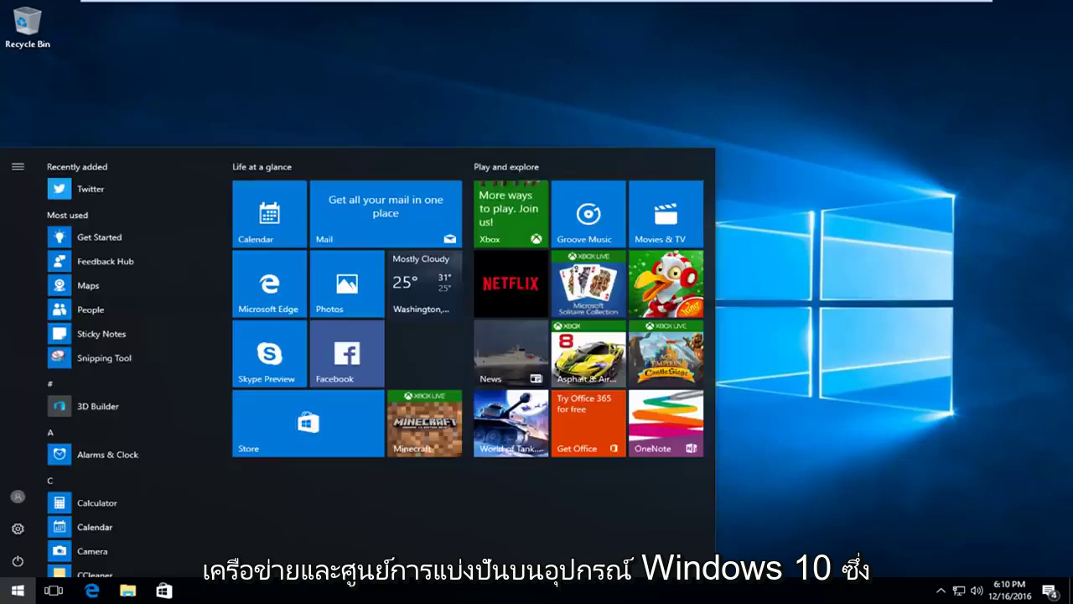
text(network and)
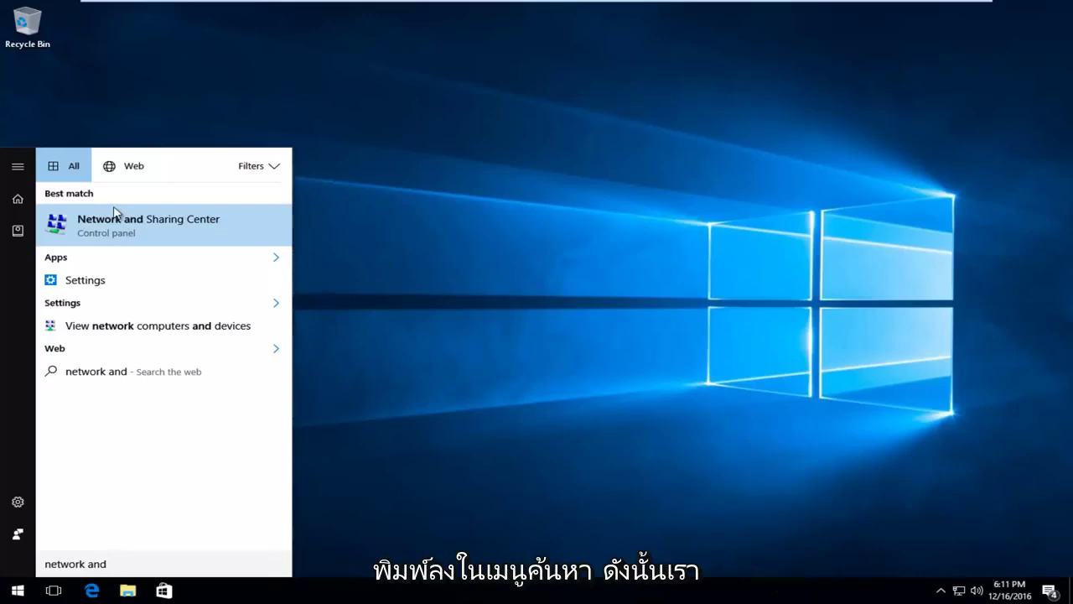
click(124, 228)
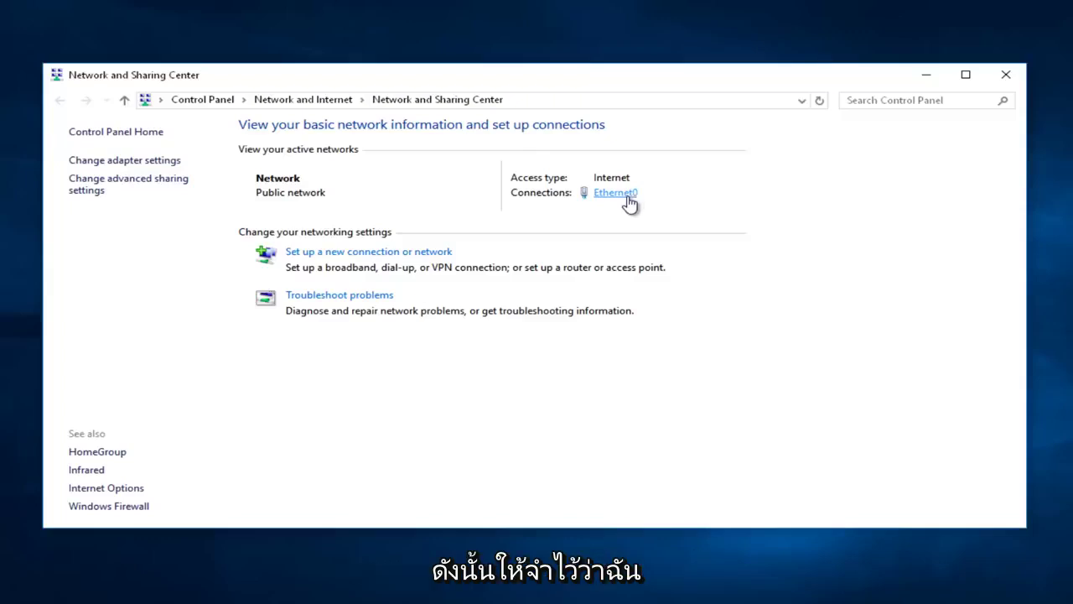
From the Ethernet0 status, reach its Properties and select Internet Protocol Version 4 (TCP/IPv4).
click(624, 194)
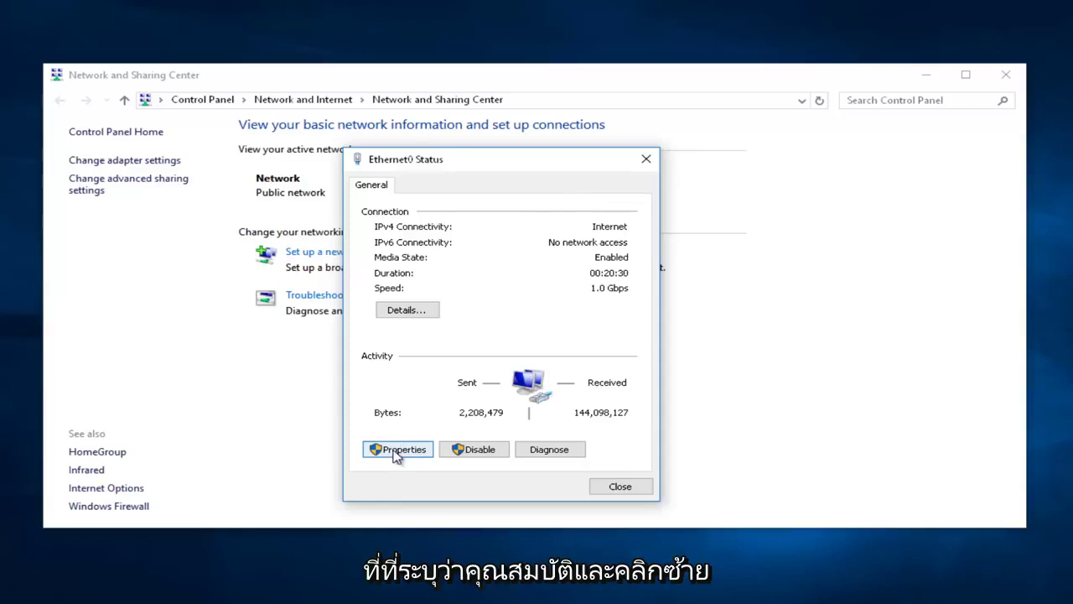
click(395, 451)
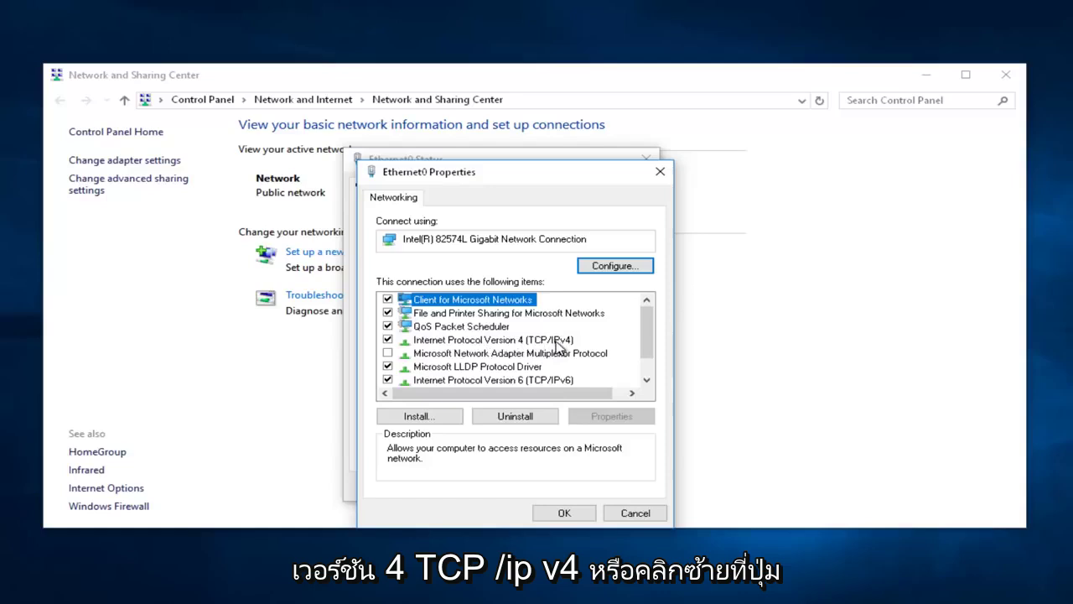
click(450, 342)
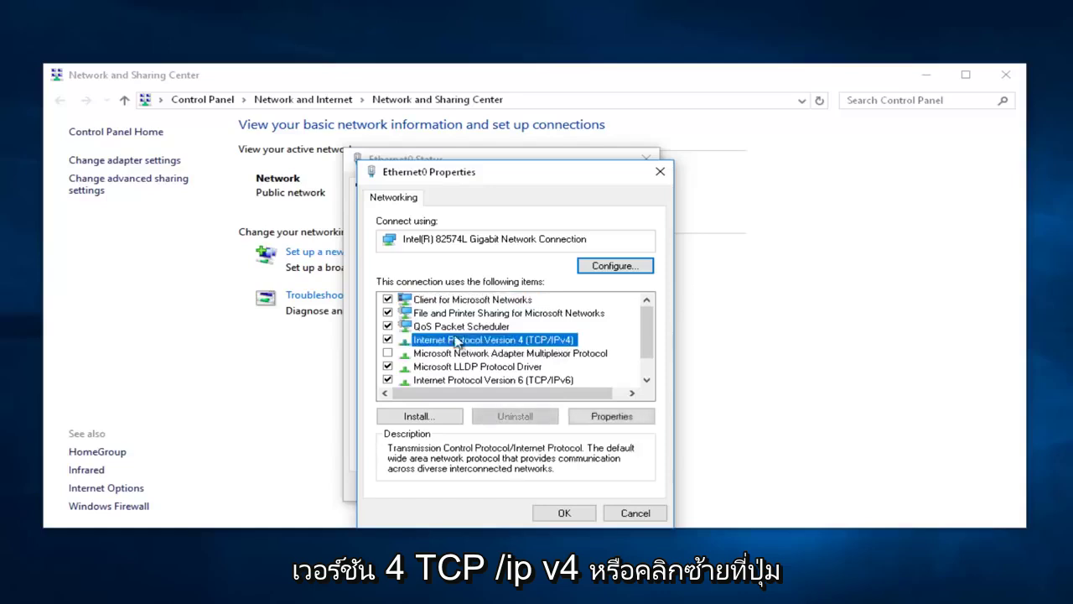
Use manual DNS server addresses: preferred 8.8.8.8, alternate 8.8.4.4.
click(613, 417)
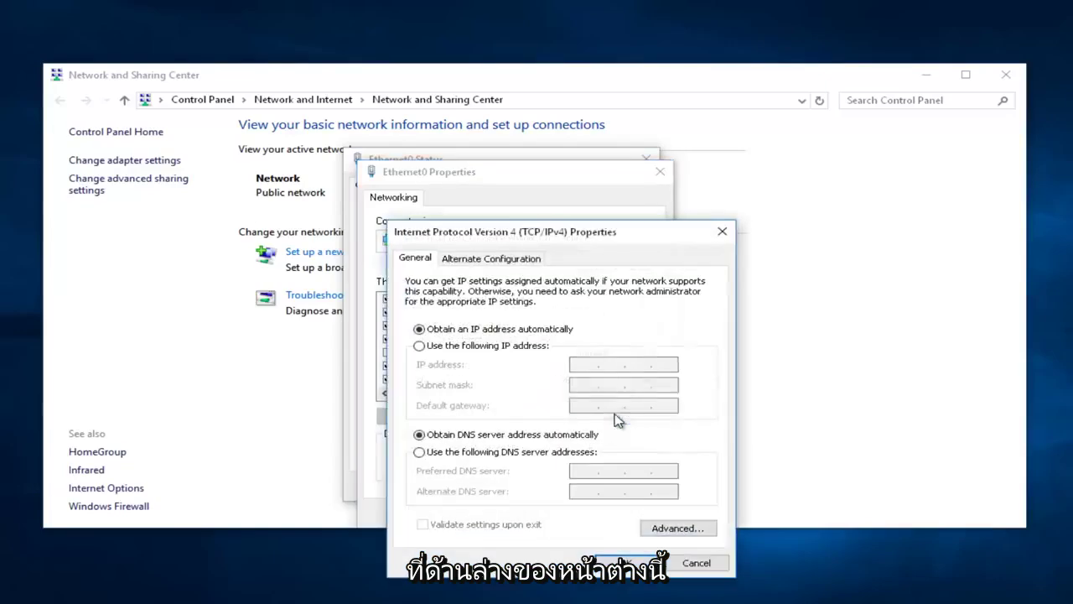
drag(579, 243, 541, 175)
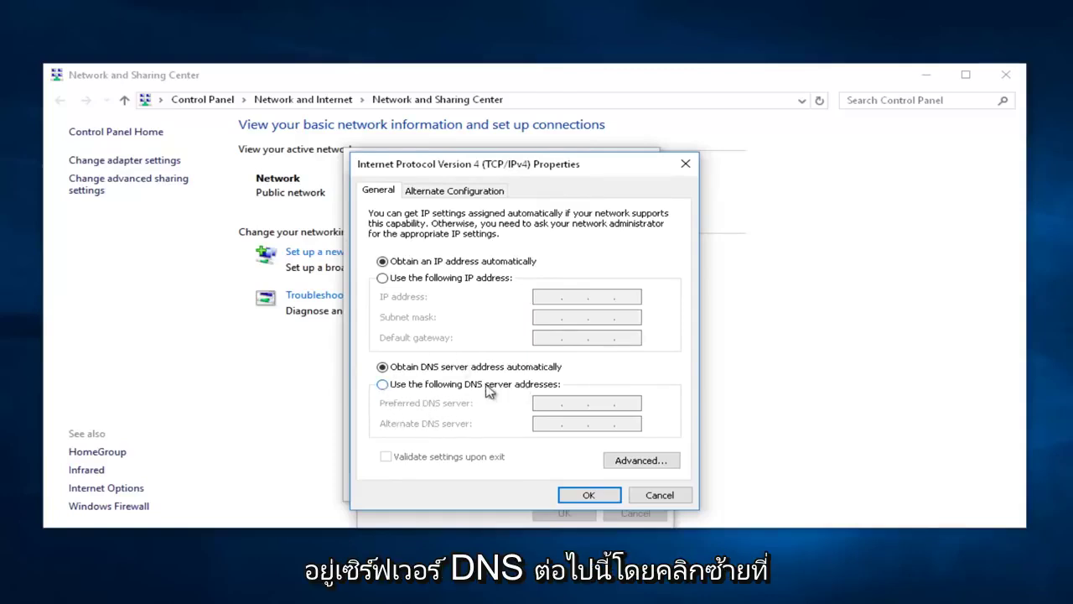
click(384, 389)
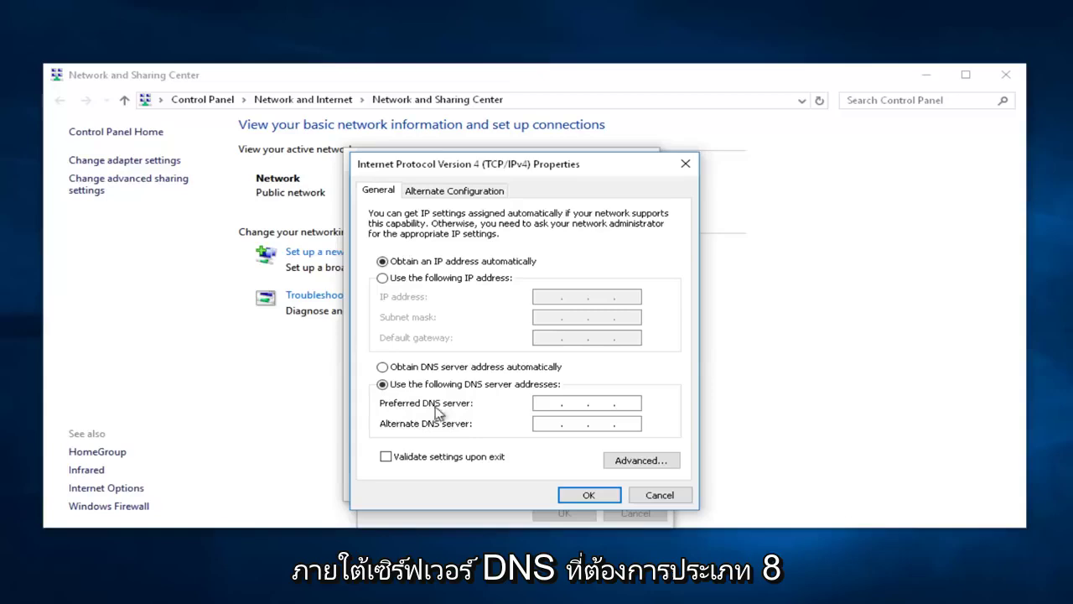
click(550, 402)
text(8.)
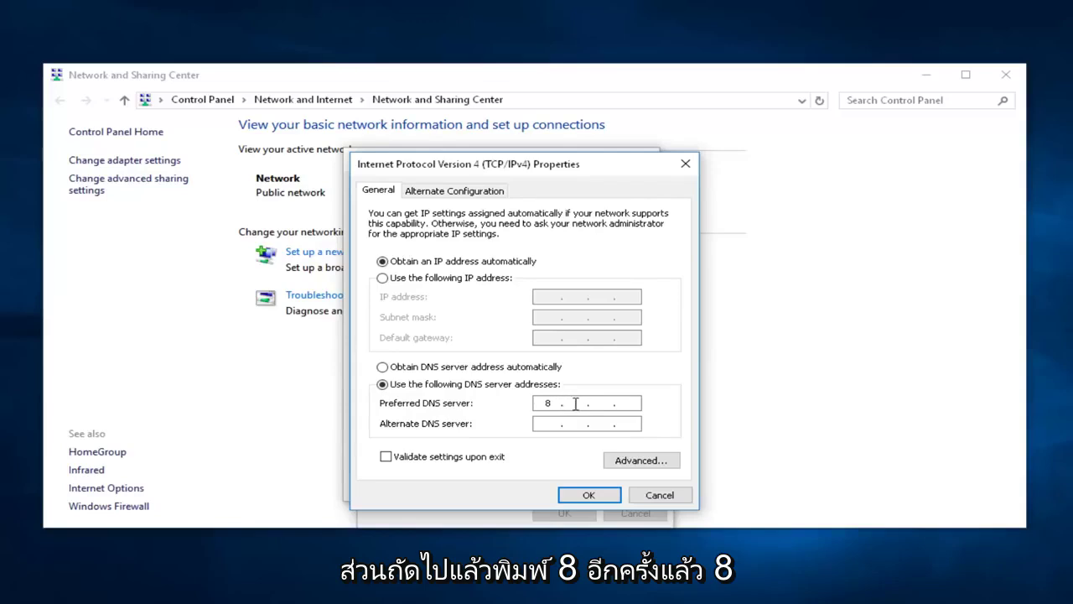
text(8.8.)
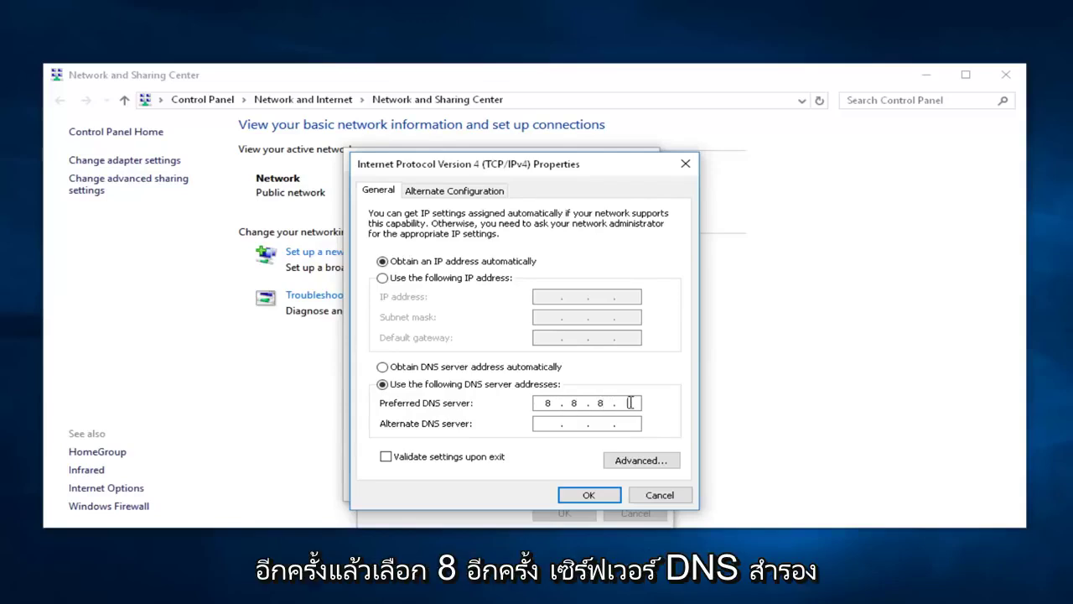
text(8)
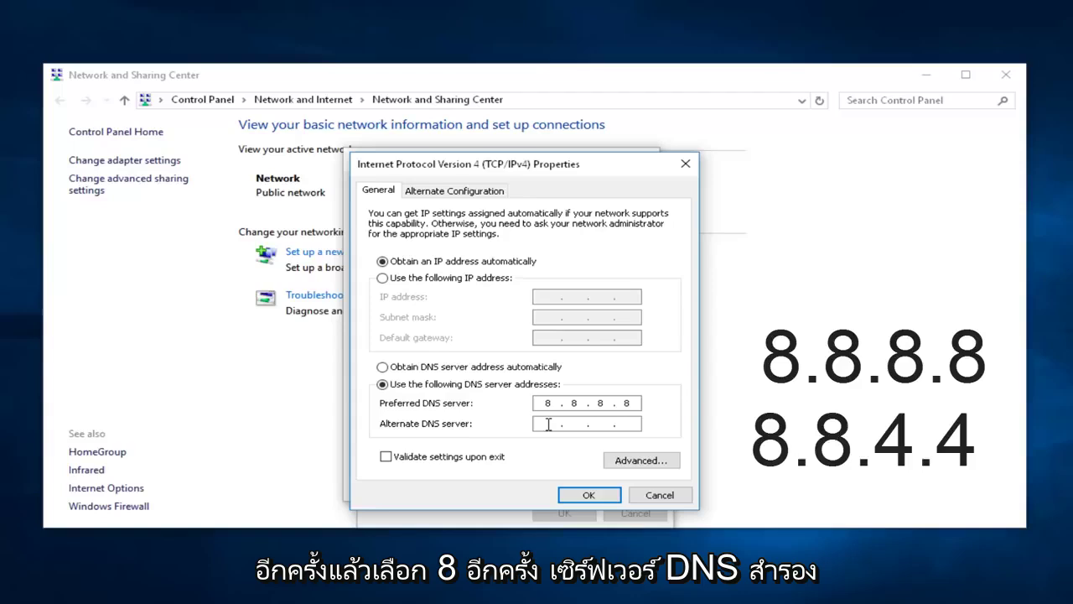
click(548, 425)
text(8)
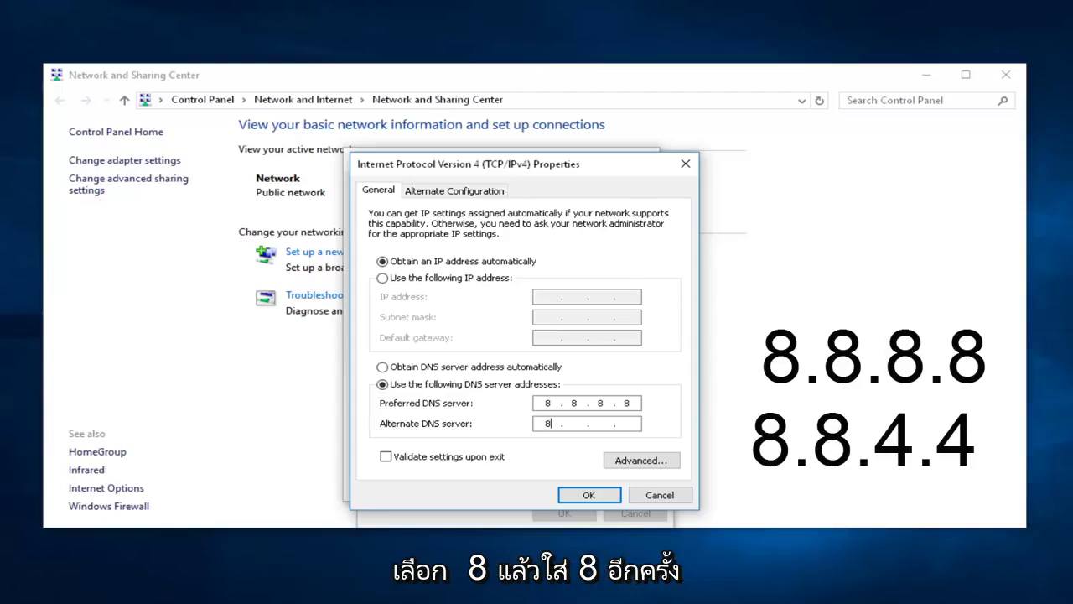
text(.8)
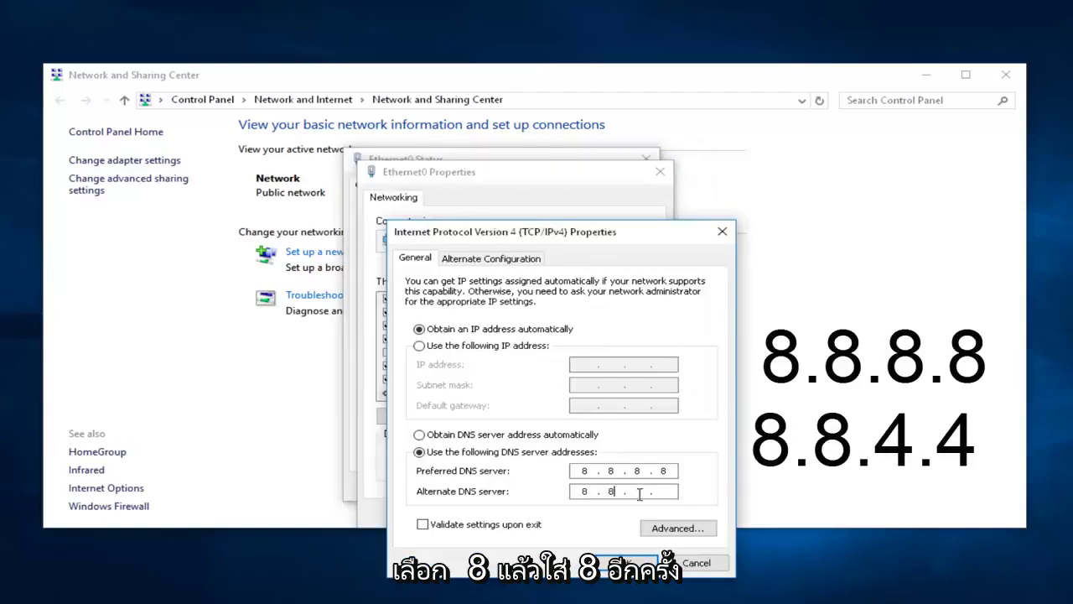
text(.4.)
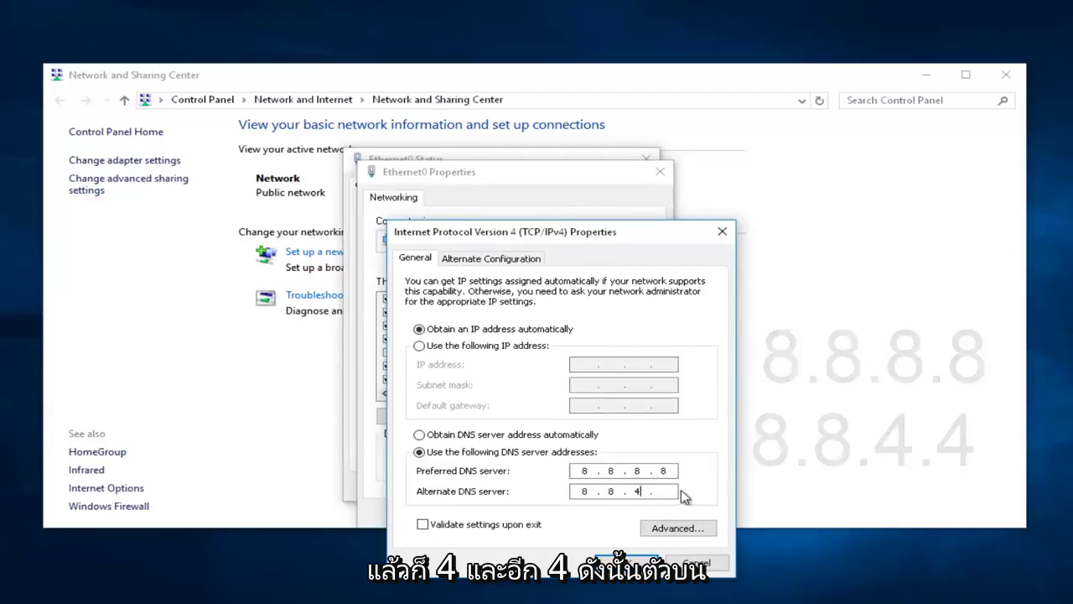
text(4)
drag(566, 231, 547, 167)
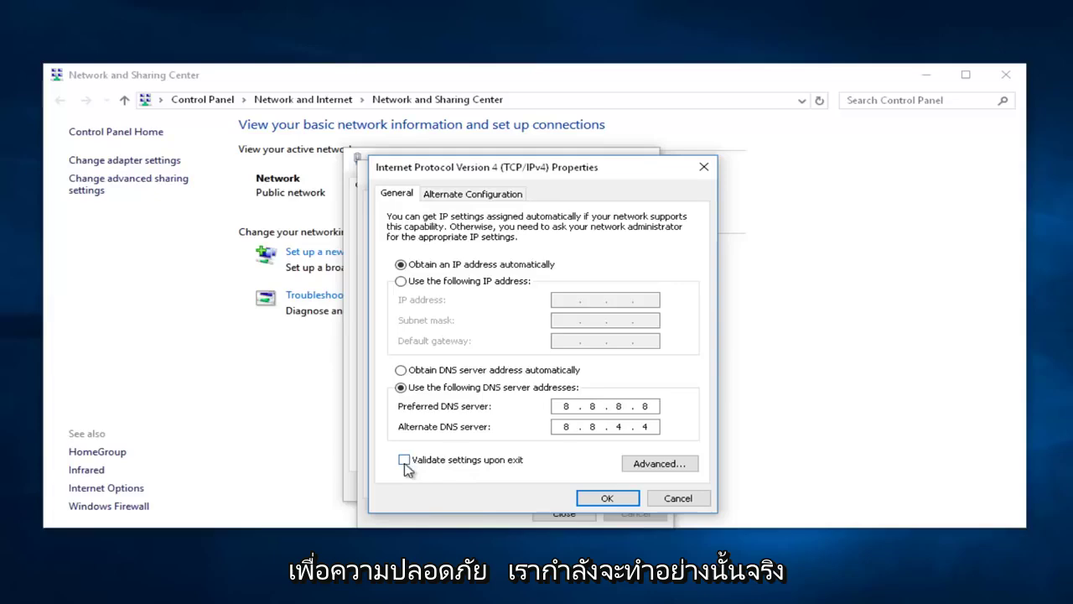
Confirm the TCP/IPv4 and Ethernet0 Properties dialogs with OK to apply the DNS change.
click(610, 499)
click(569, 512)
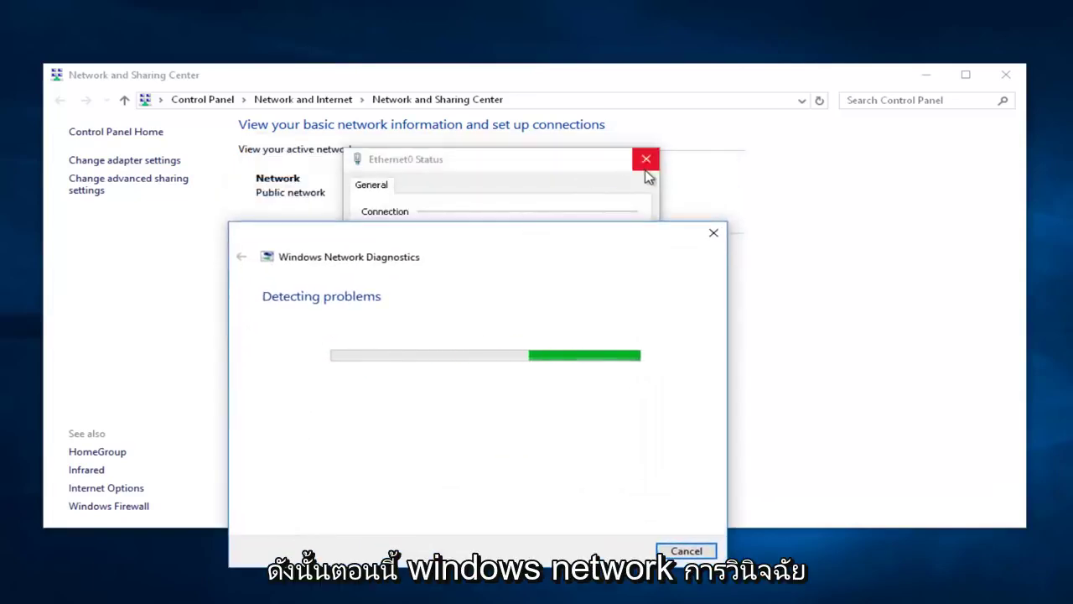
Close the Ethernet0 Status window, Network and Sharing Center, and the finished diagnostics dialog.
click(645, 159)
drag(477, 254, 520, 146)
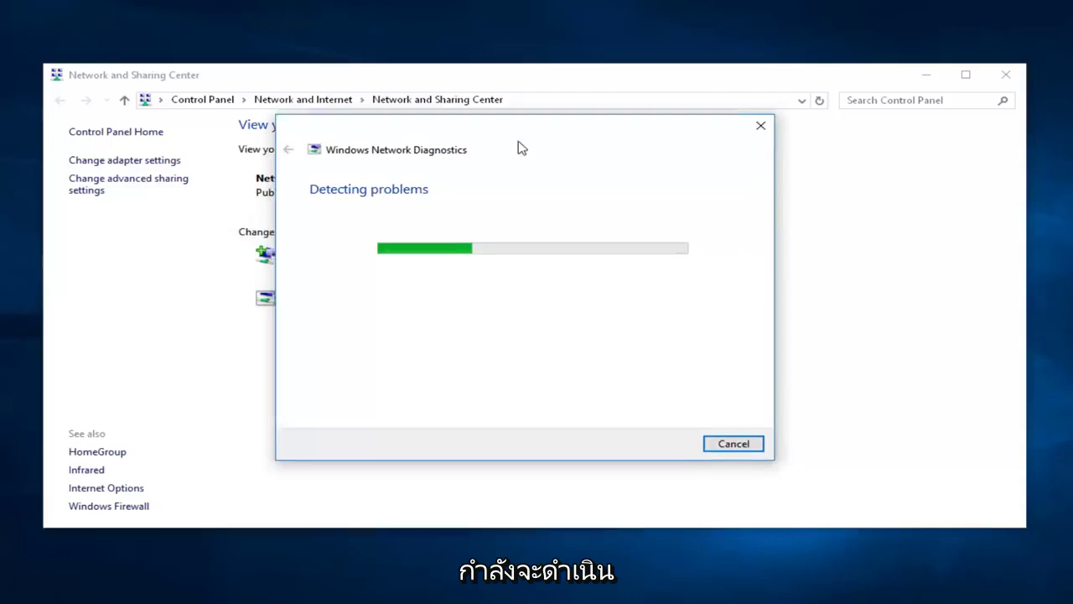
click(1021, 76)
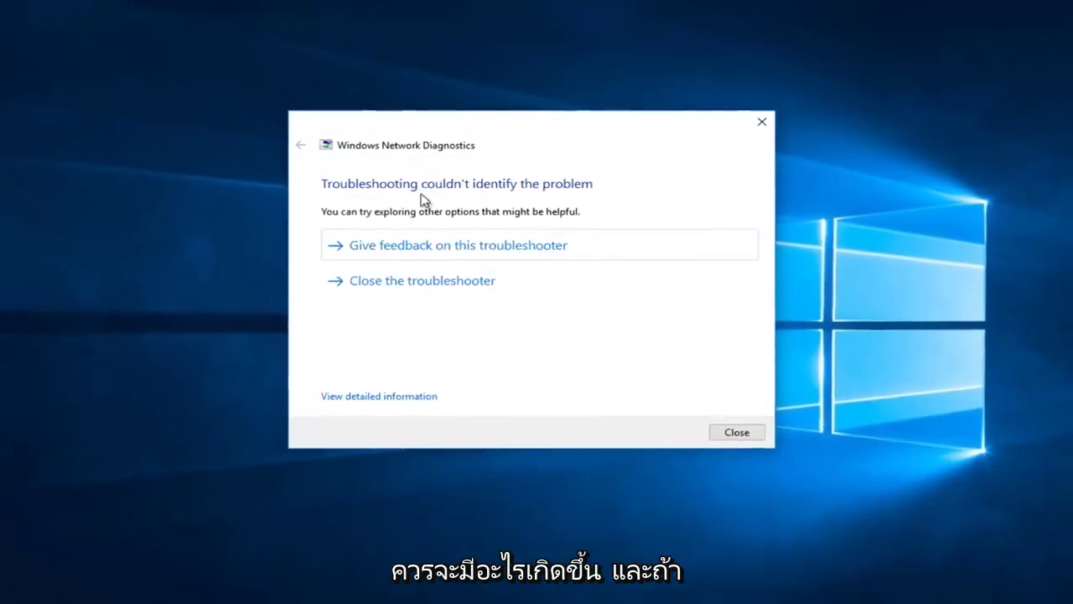
click(762, 128)
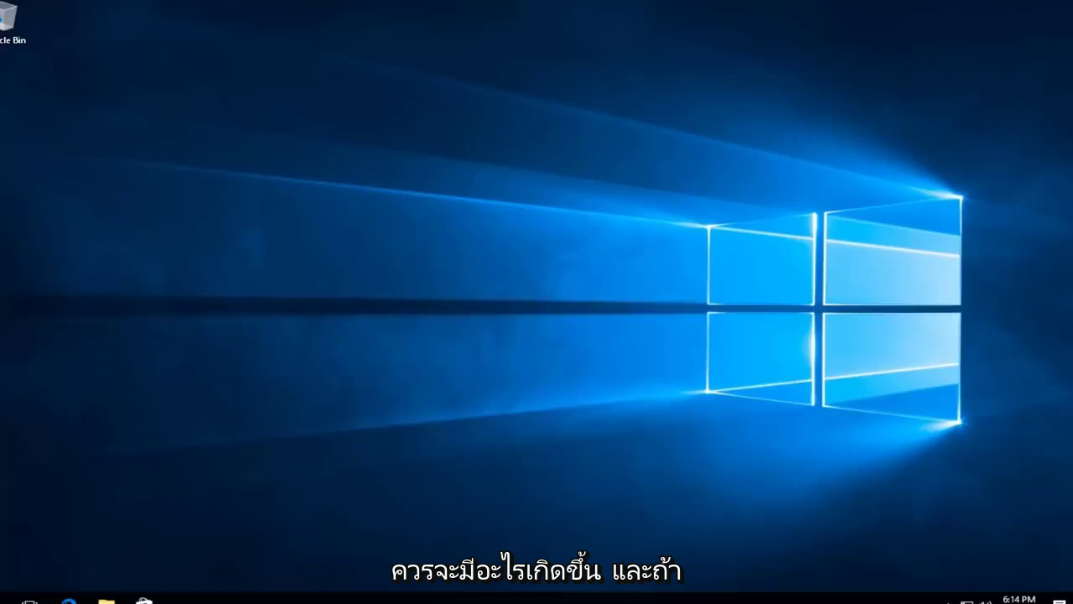
Launch Edge from the taskbar and go to youtube.com.
click(90, 590)
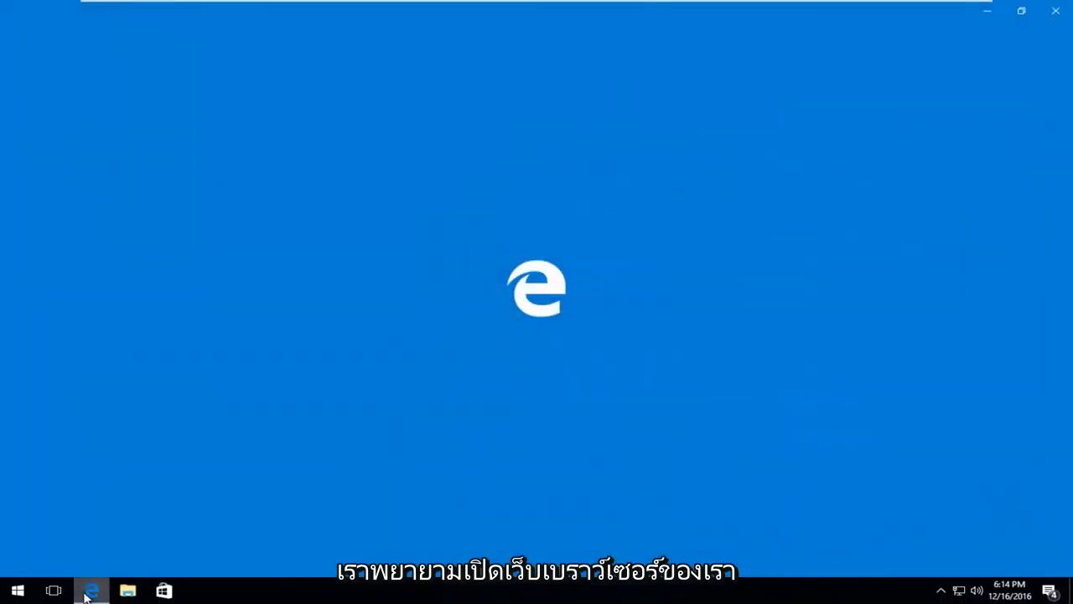
text(google.com/)
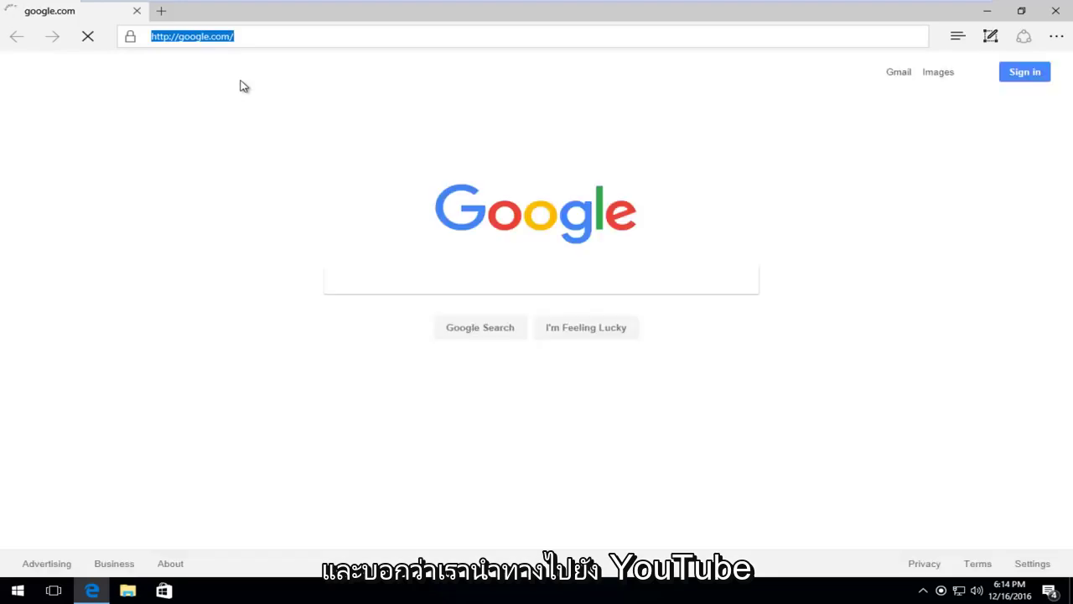
text(youtube)
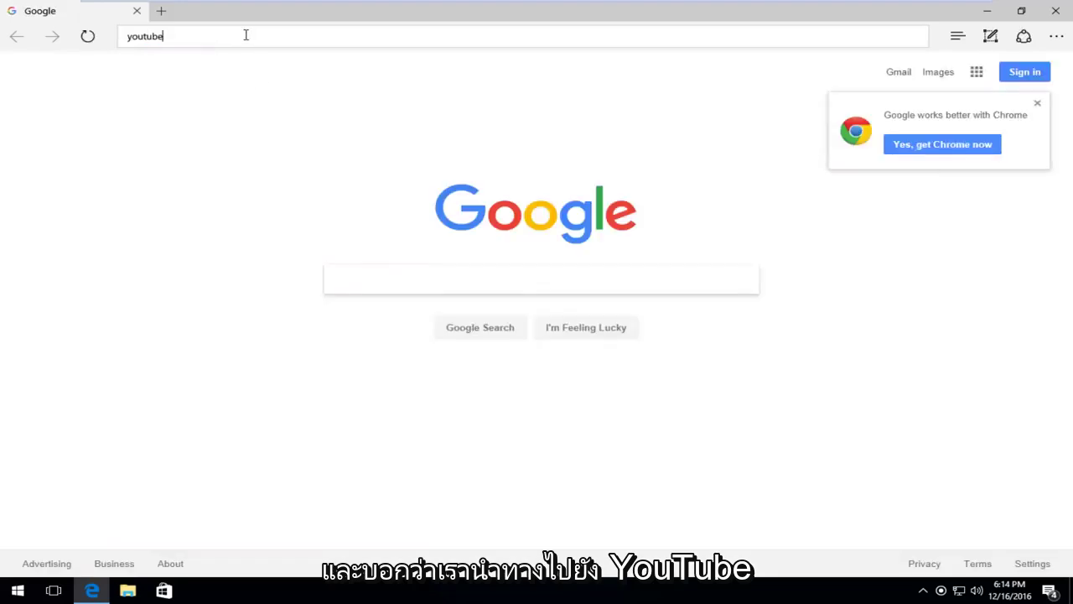
text(.com)
key(Return)
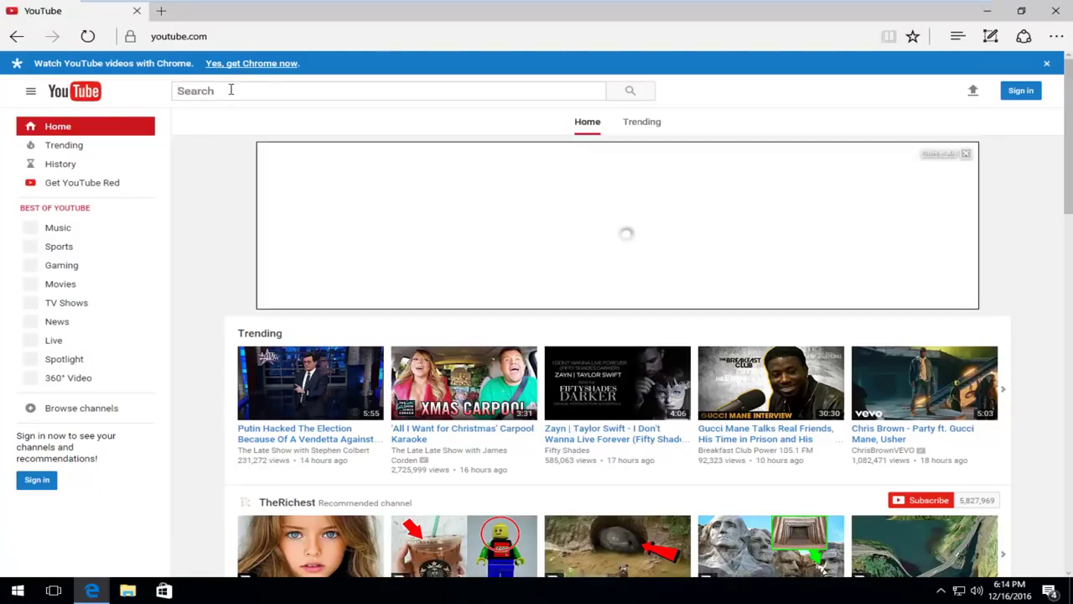
Search YouTube for 'mdtechvideos' and open the MDTechVideos channel page.
text(mdtechvideos)
key(Return)
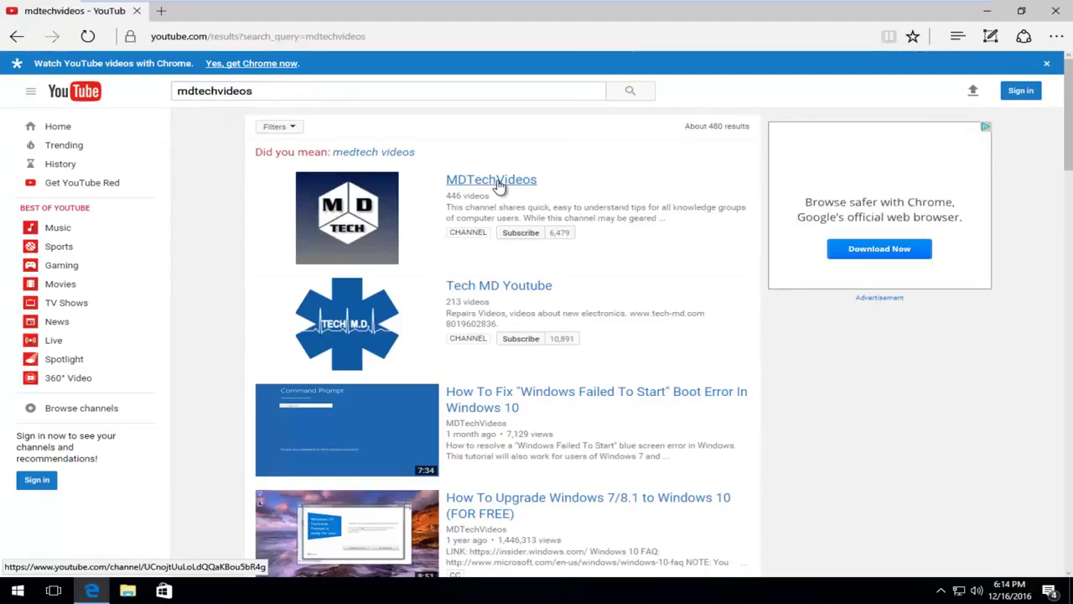
click(498, 181)
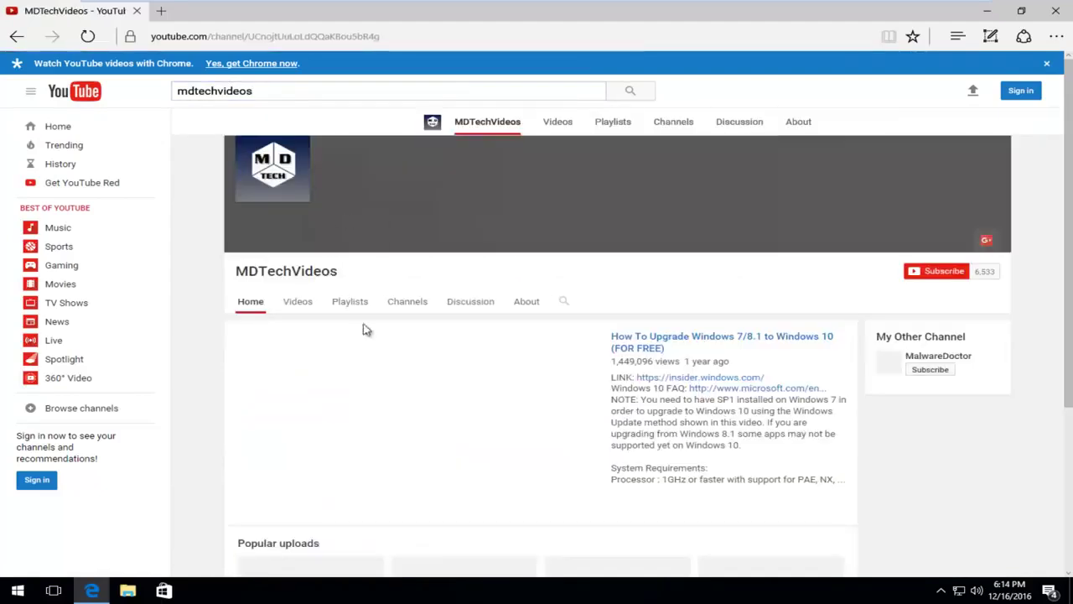
scroll(367, 329, down, 3)
scroll(297, 397, up, 2)
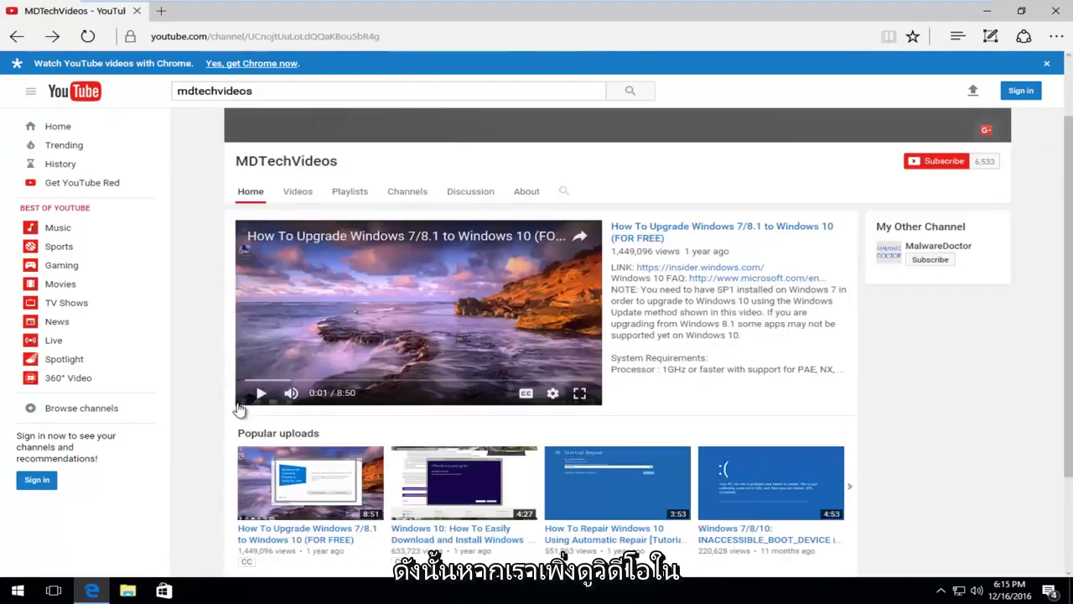
Play the channel's featured video muted, skip ahead, and pause it at 1:55.
click(261, 393)
mouse_move(291, 393)
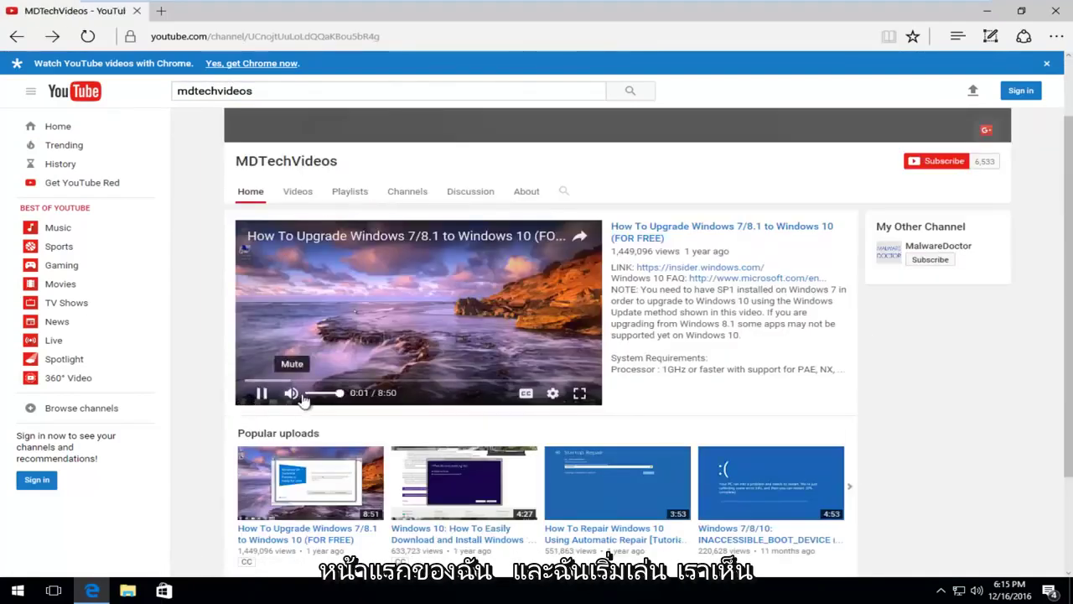
click(302, 397)
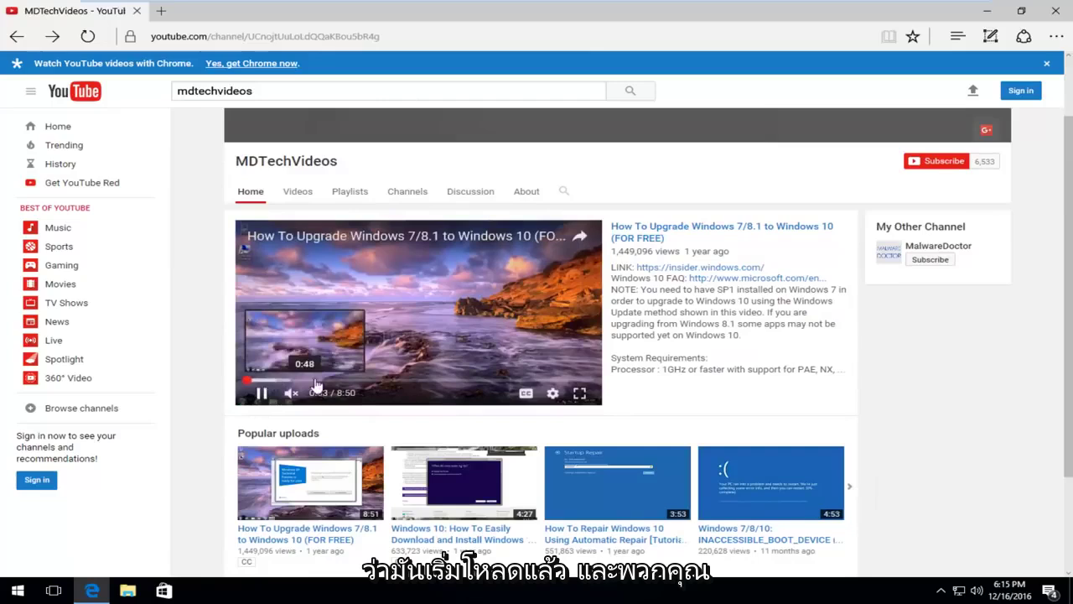
click(482, 380)
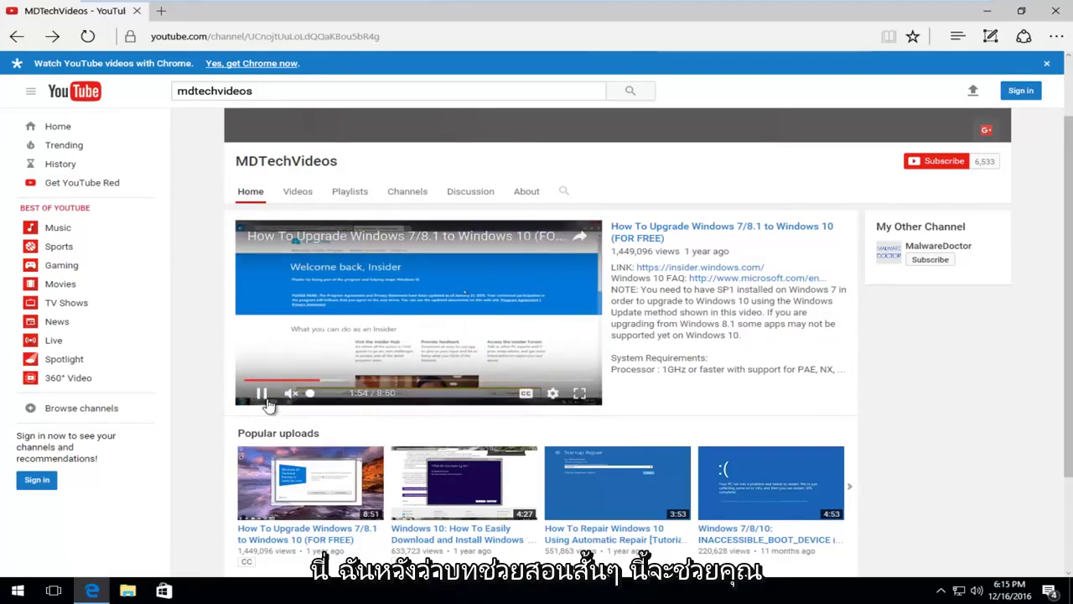
click(261, 392)
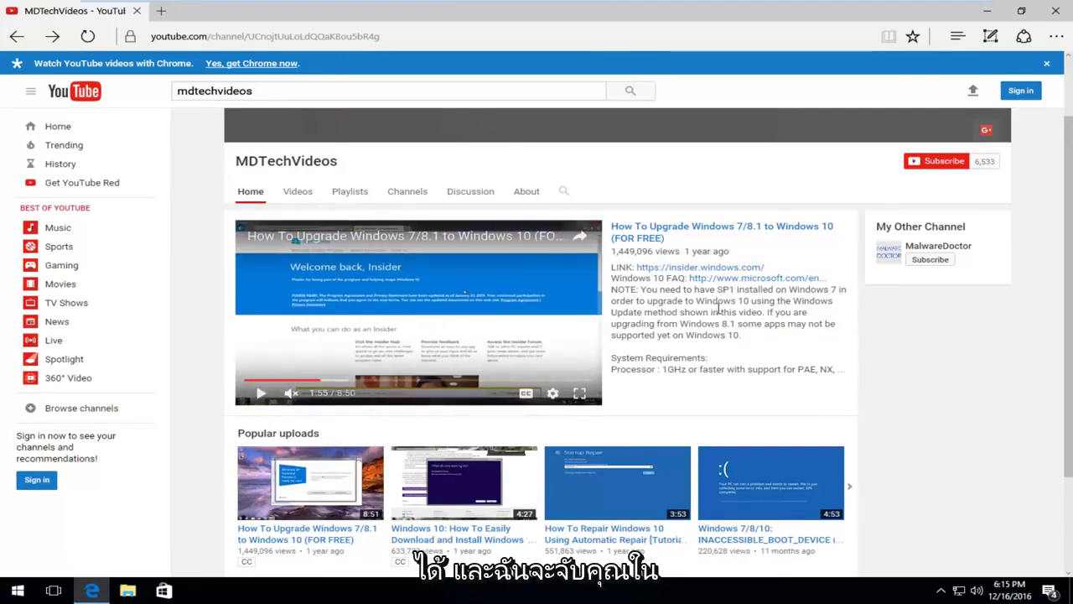